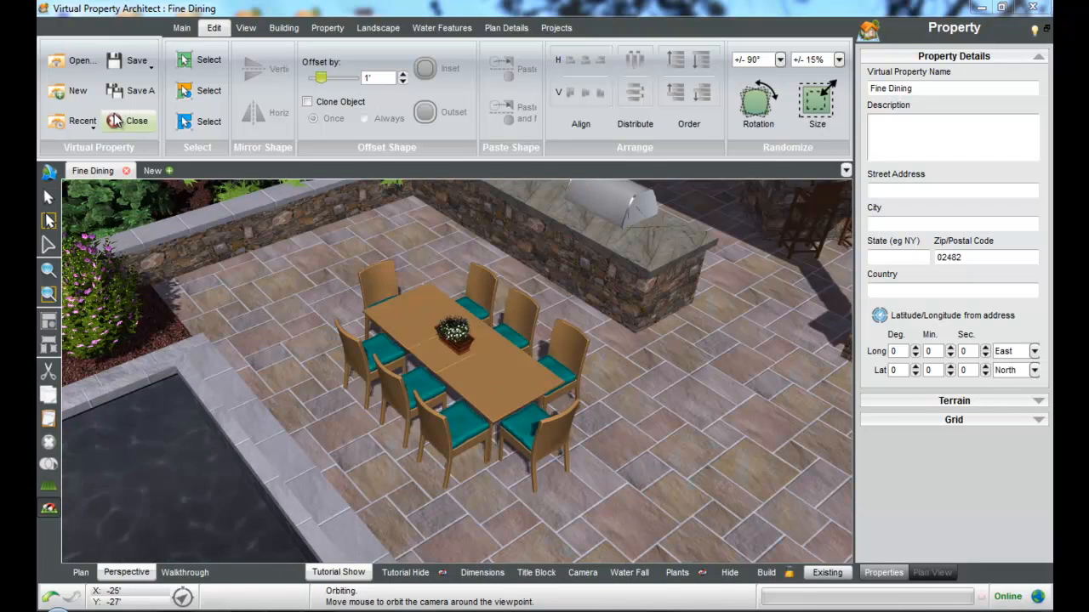
Look through the AutoSave folder for autosaved properties such as ~Complex Terrain Property, without opening any of them.
click(78, 61)
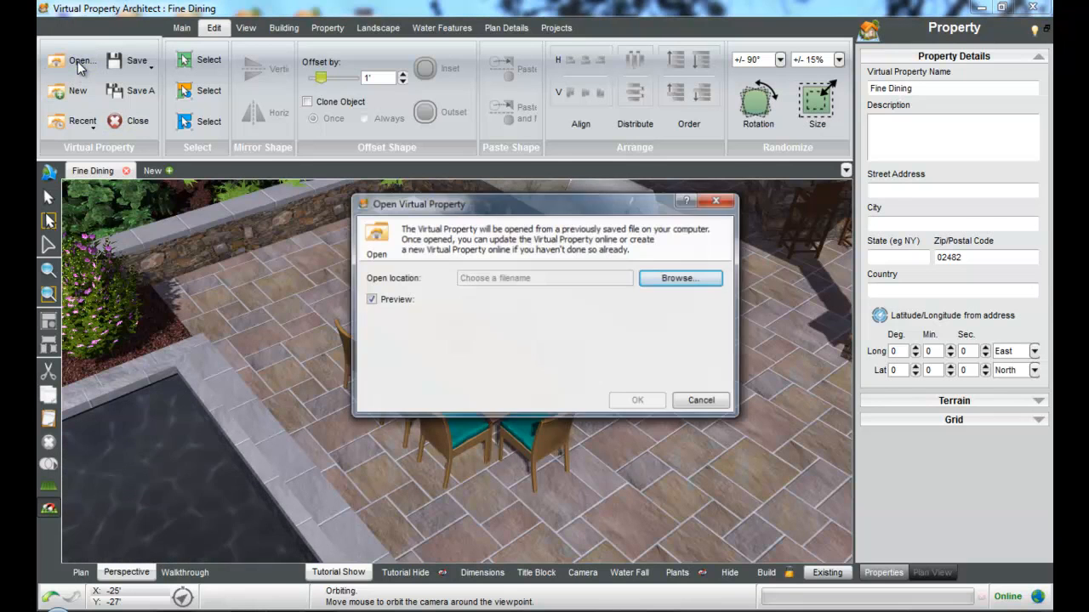
click(690, 280)
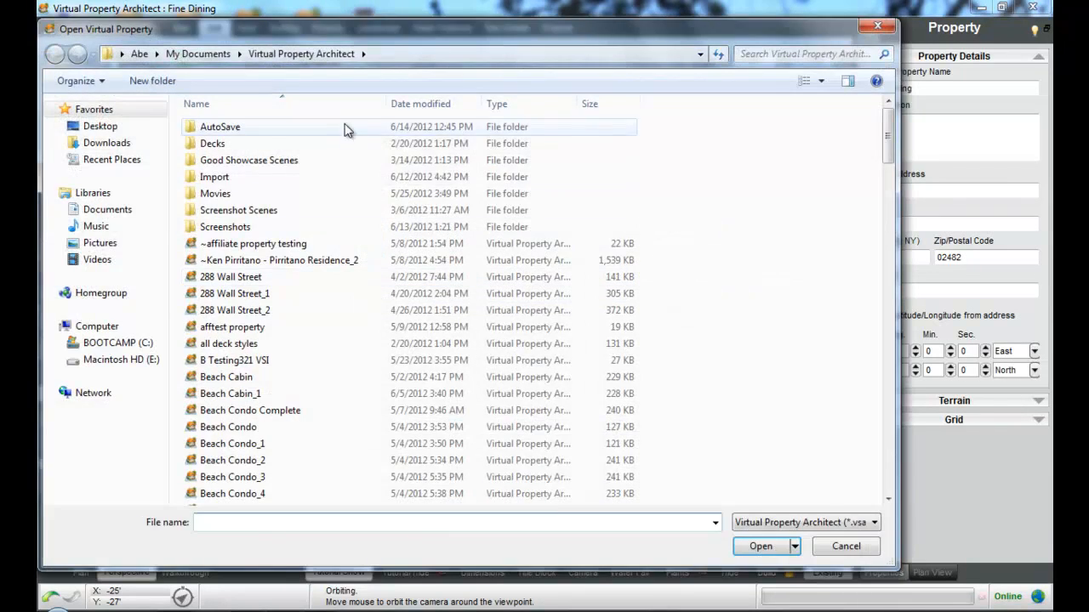
double_click(213, 128)
drag(893, 145, 893, 180)
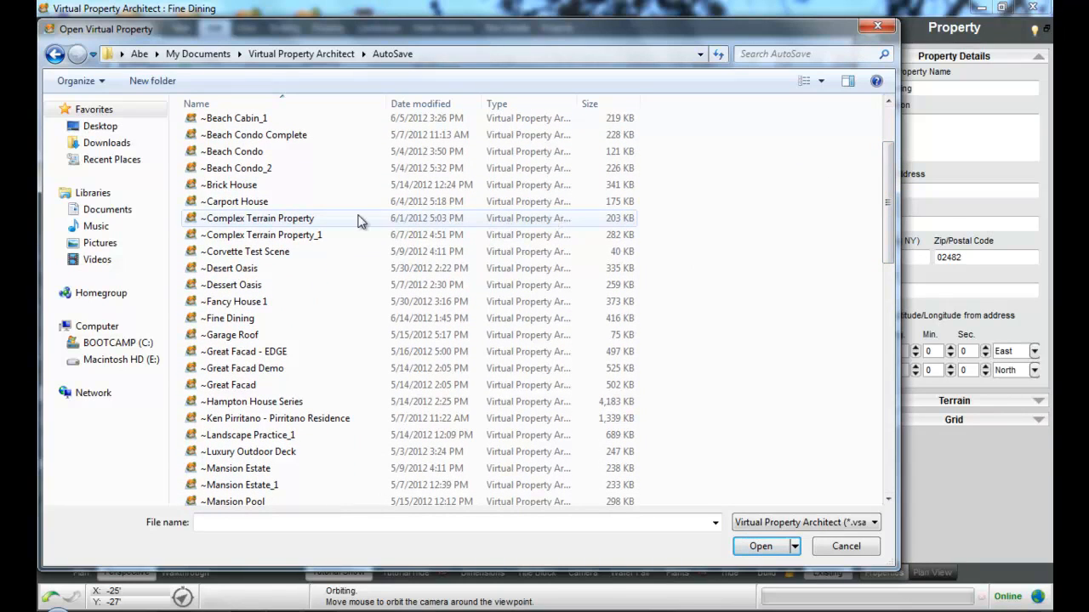
click(229, 222)
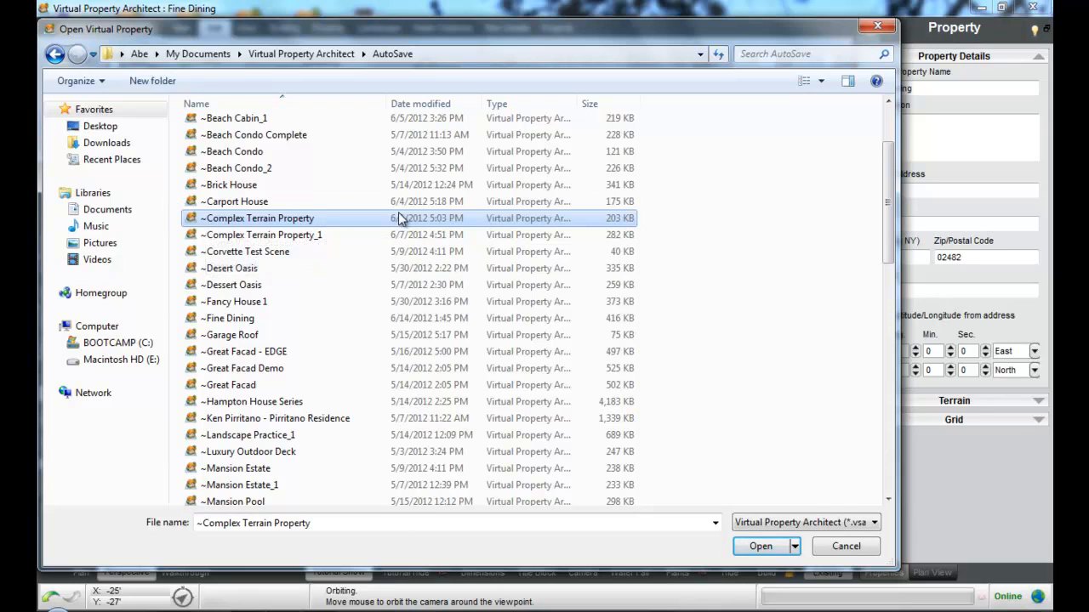
click(877, 26)
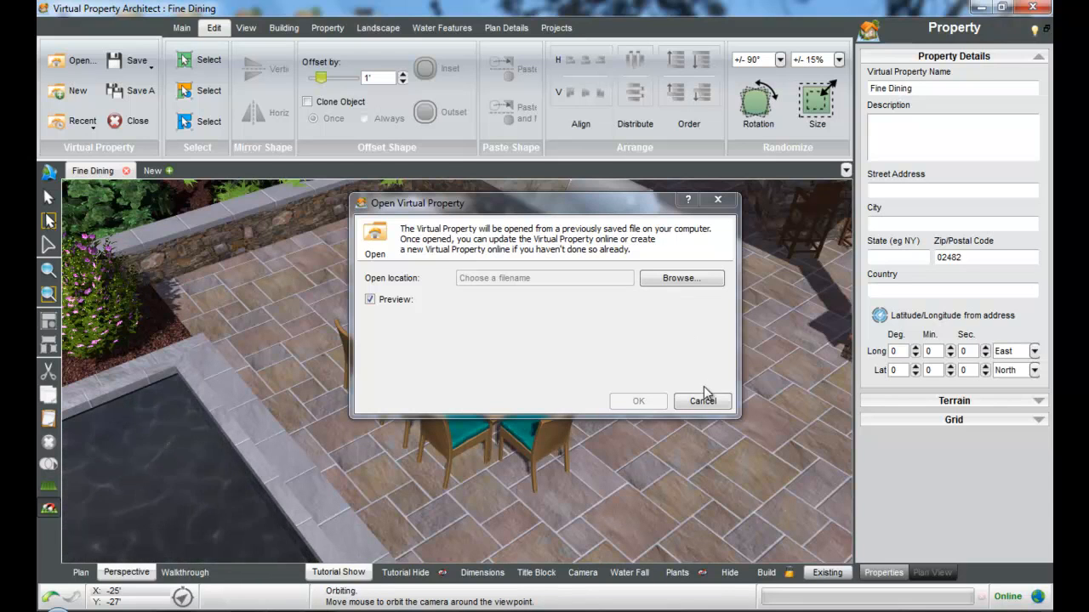
click(714, 406)
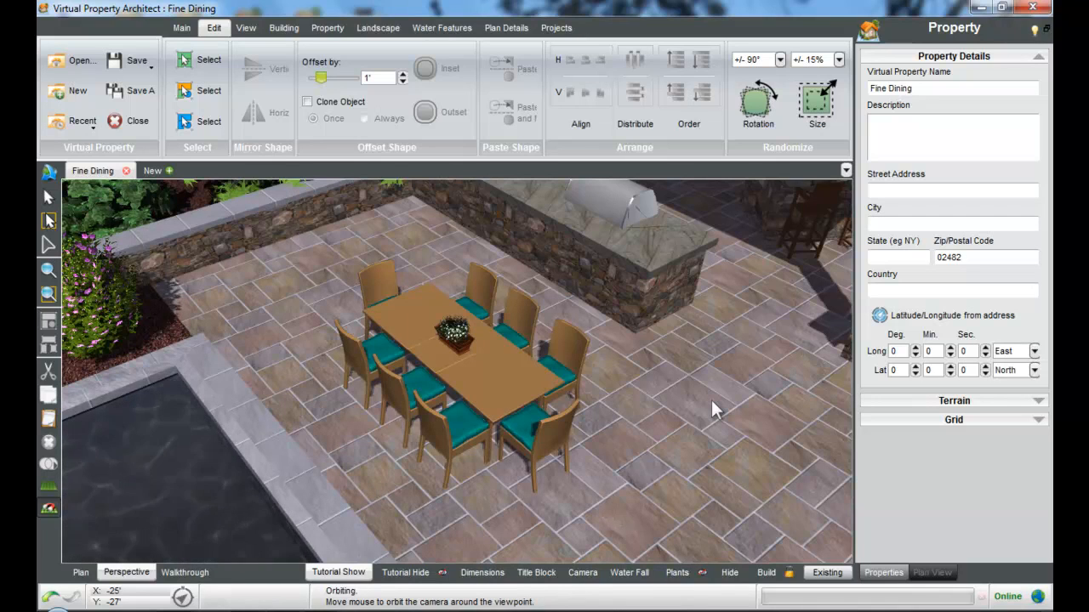
Select all dining chairs of the same type around the table and change their fabric to Solid Linen.
click(525, 451)
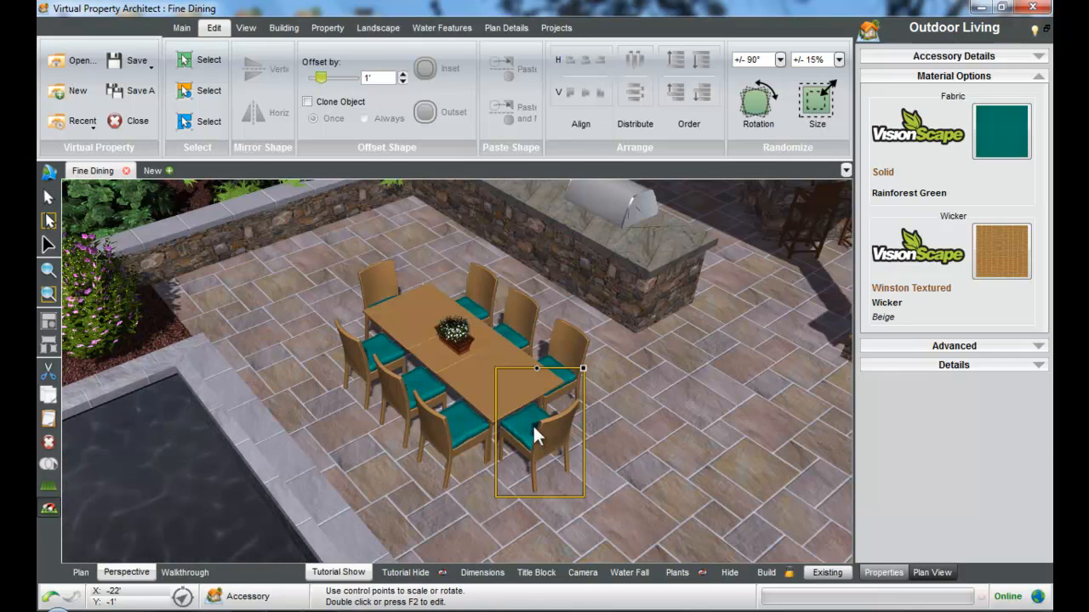
right_click(536, 436)
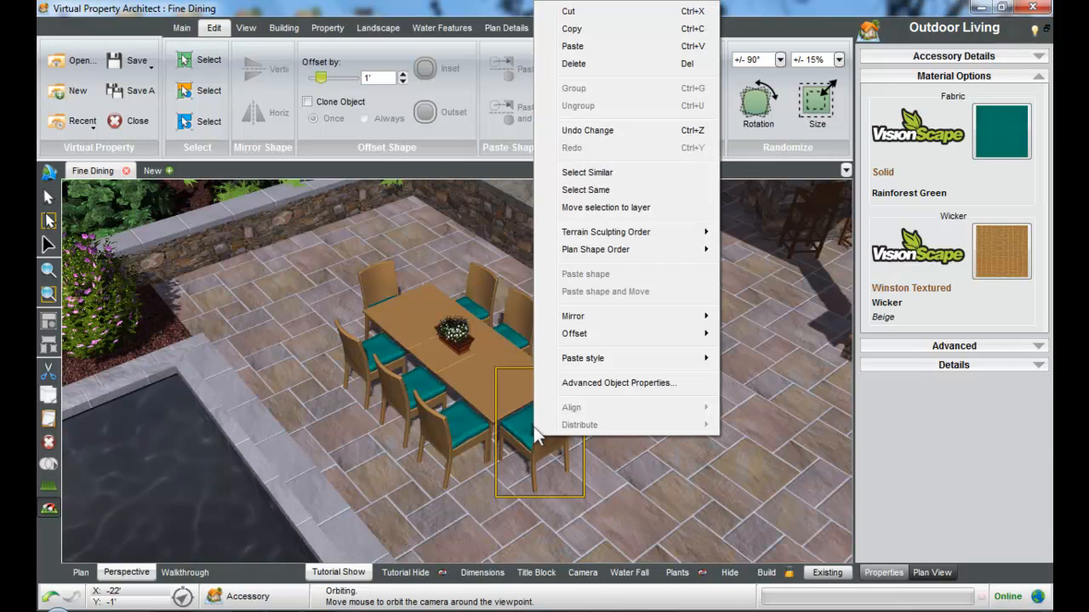
click(590, 192)
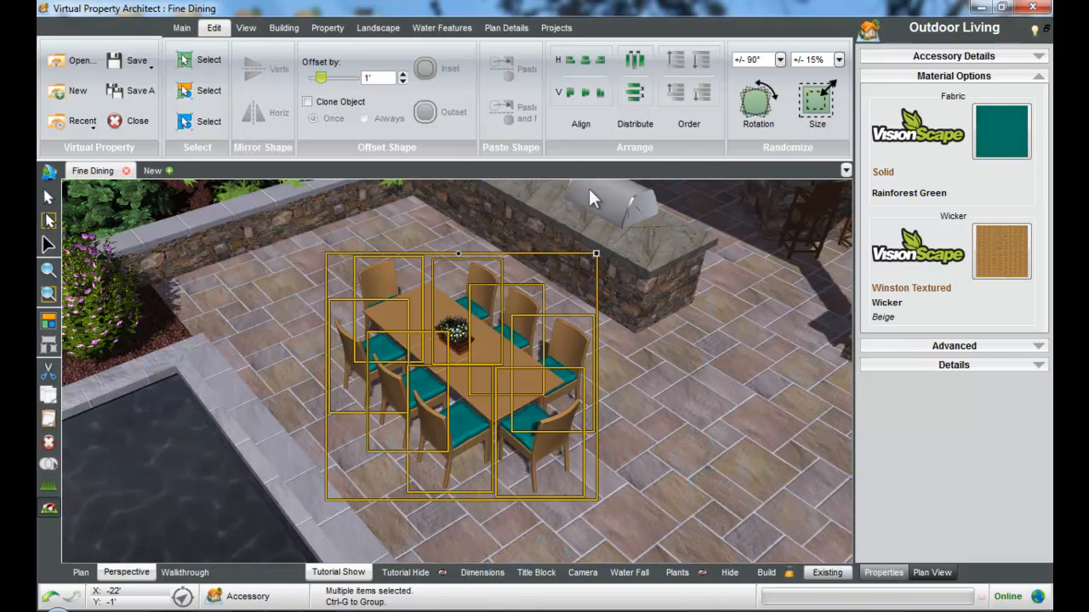
click(993, 127)
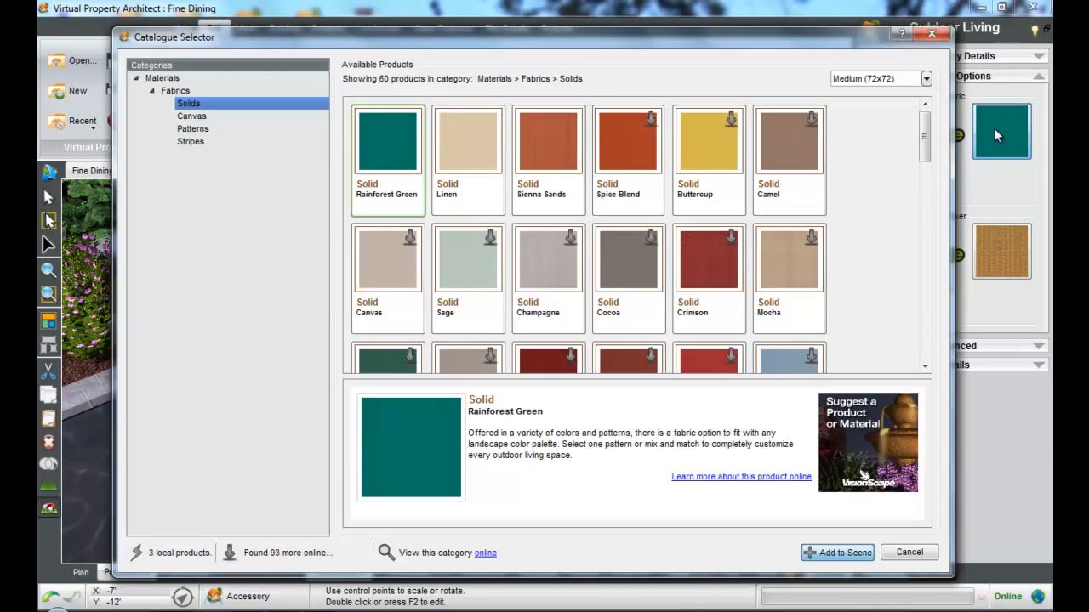
click(497, 132)
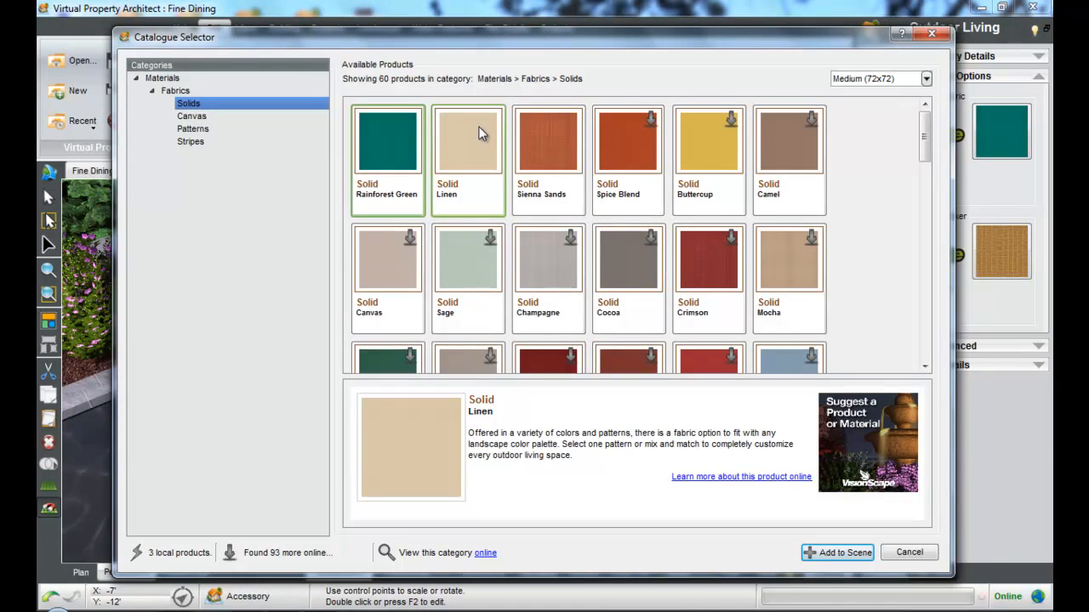
click(839, 555)
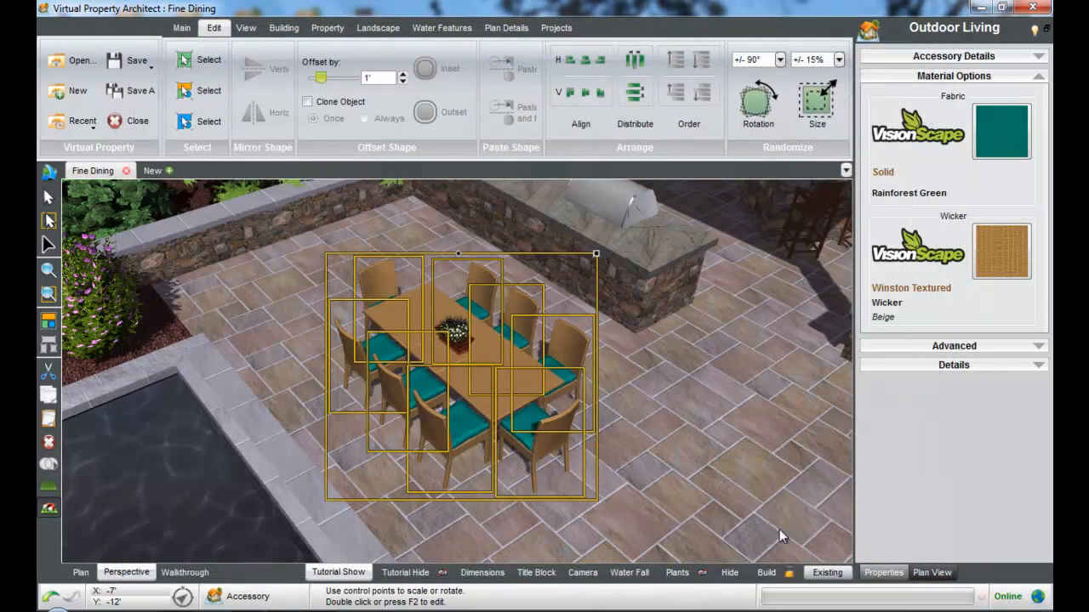
click(688, 460)
Select all the matching Sagebrush shrubs in front of the patio and randomize their rotation within +/- 90°.
scroll(686, 449, down, 3)
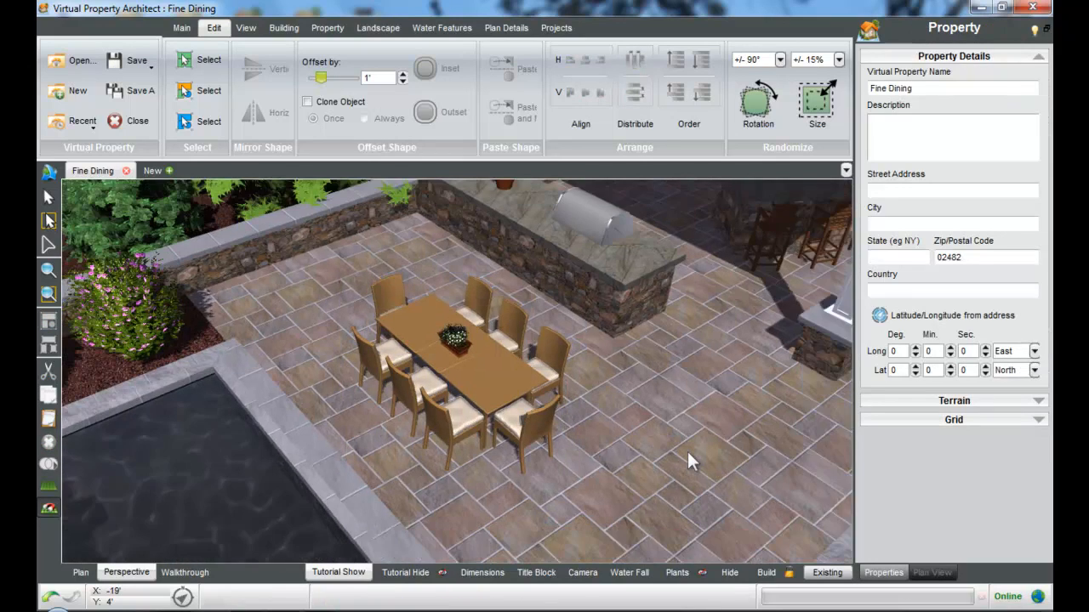
scroll(562, 496, down, 3)
scroll(467, 509, up, 1)
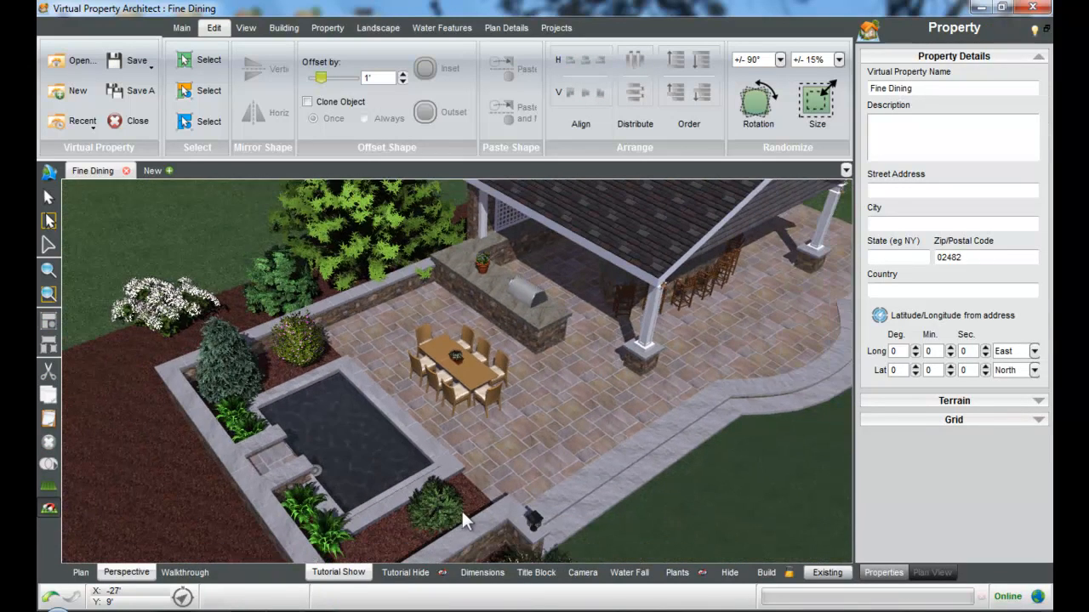
mouse_move(441, 519)
middle_down()
mouse_move(432, 520)
mouse_move(434, 506)
middle_up()
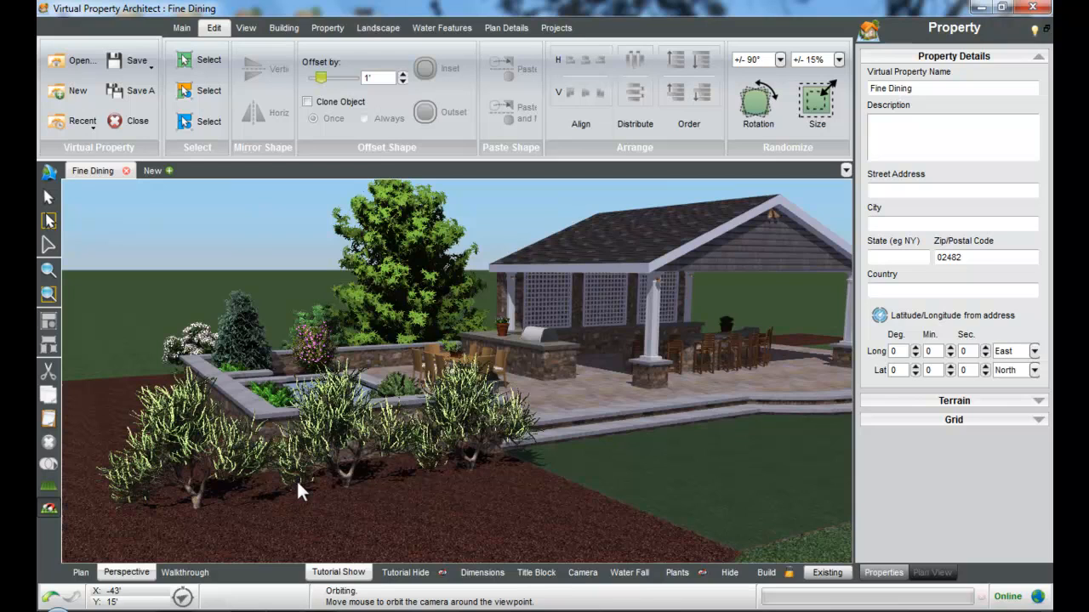
click(454, 431)
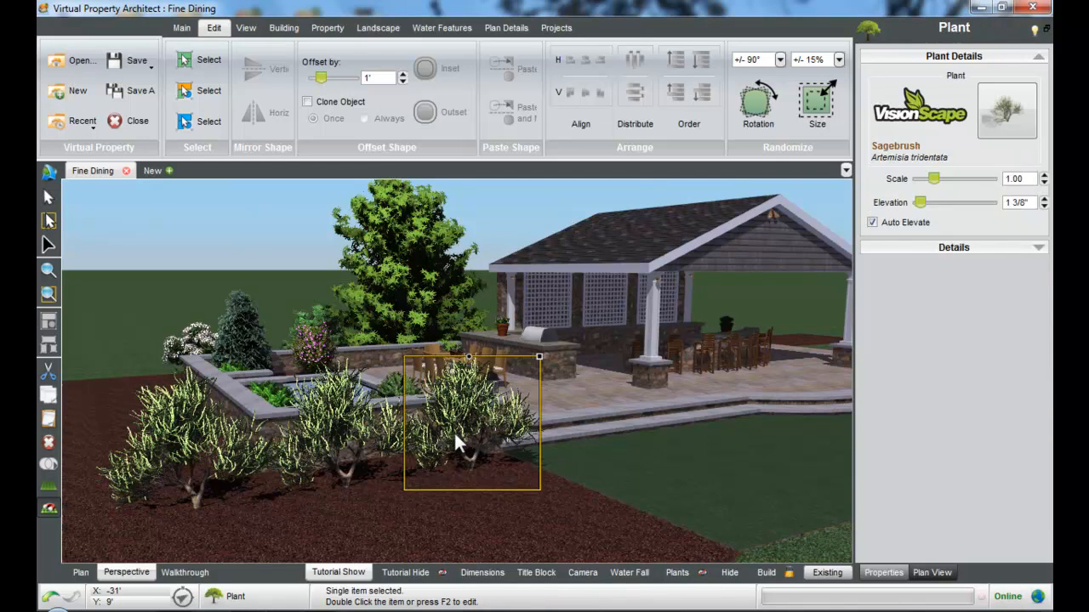
right_click(455, 433)
click(507, 189)
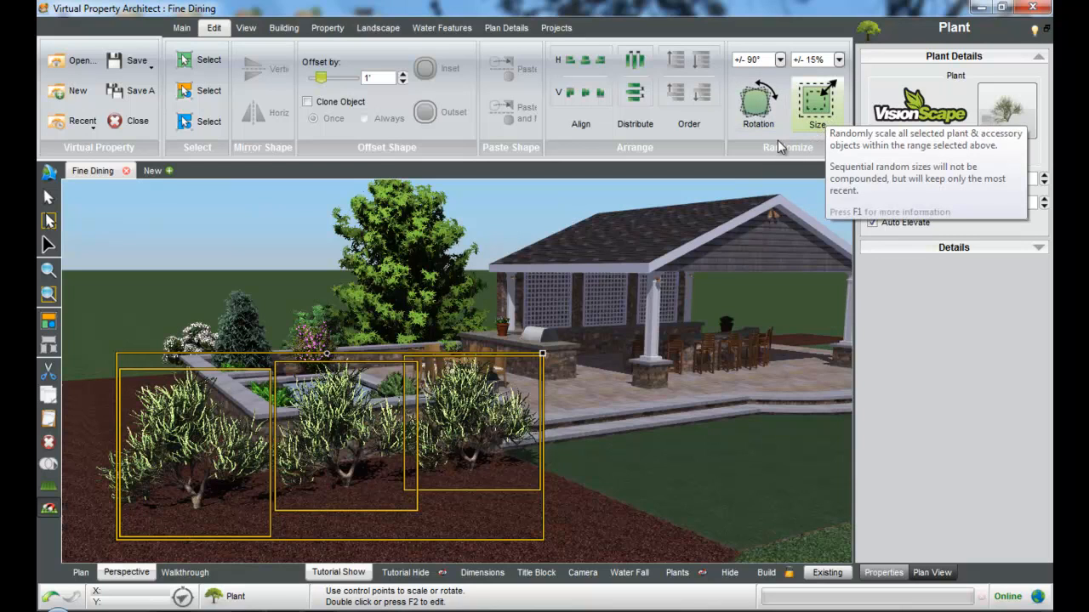
click(779, 60)
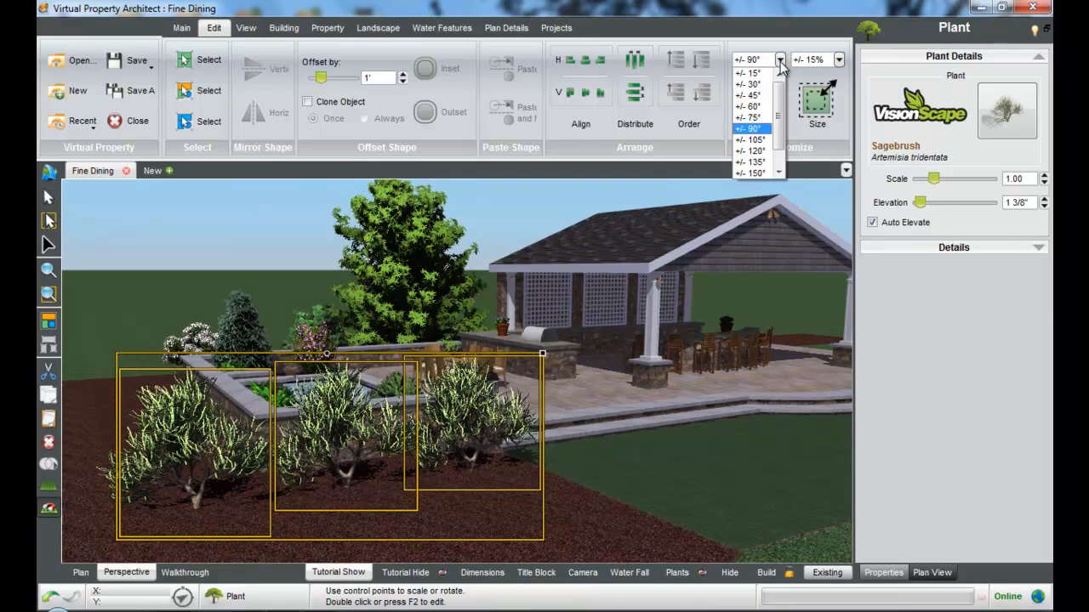
click(779, 61)
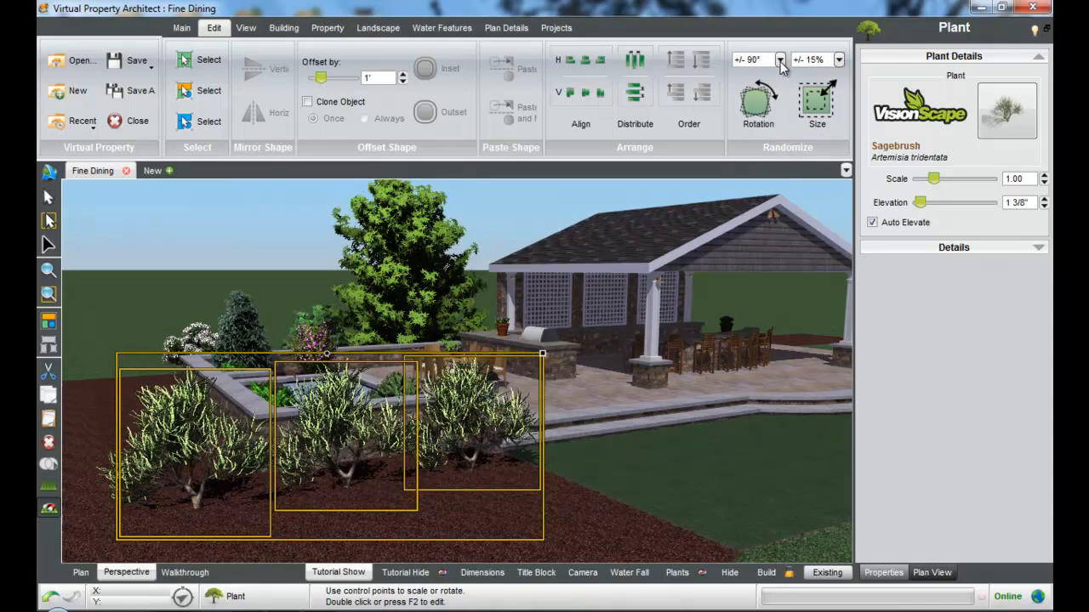
click(759, 104)
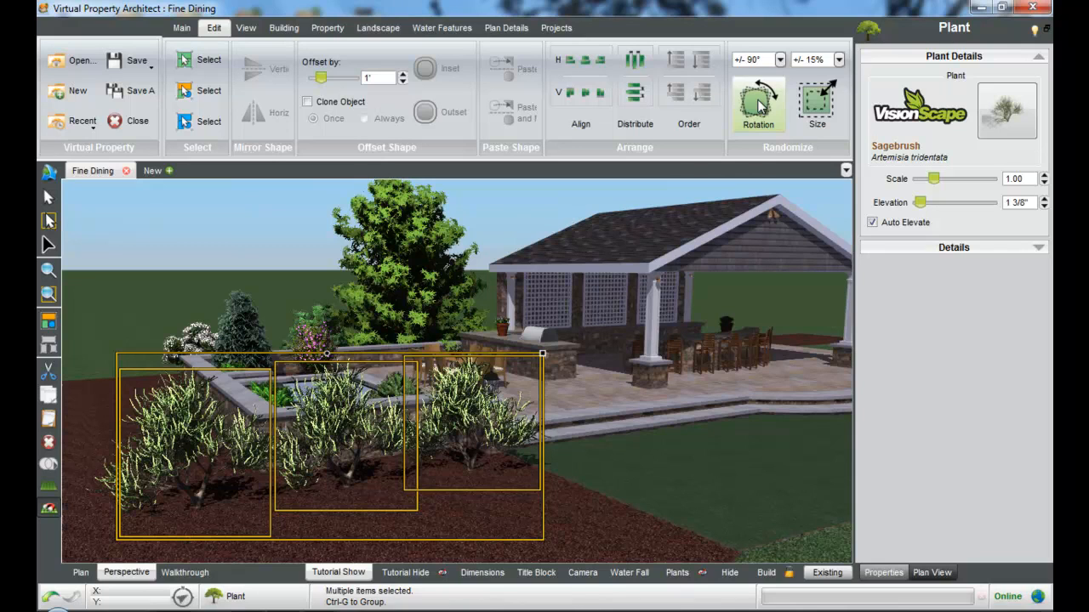
click(757, 104)
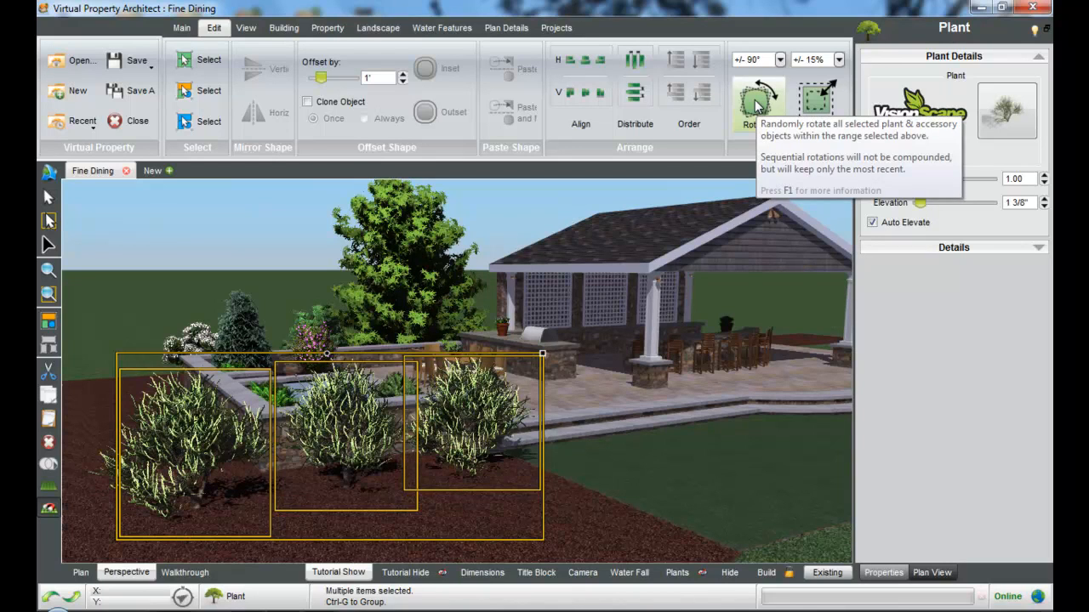
click(757, 104)
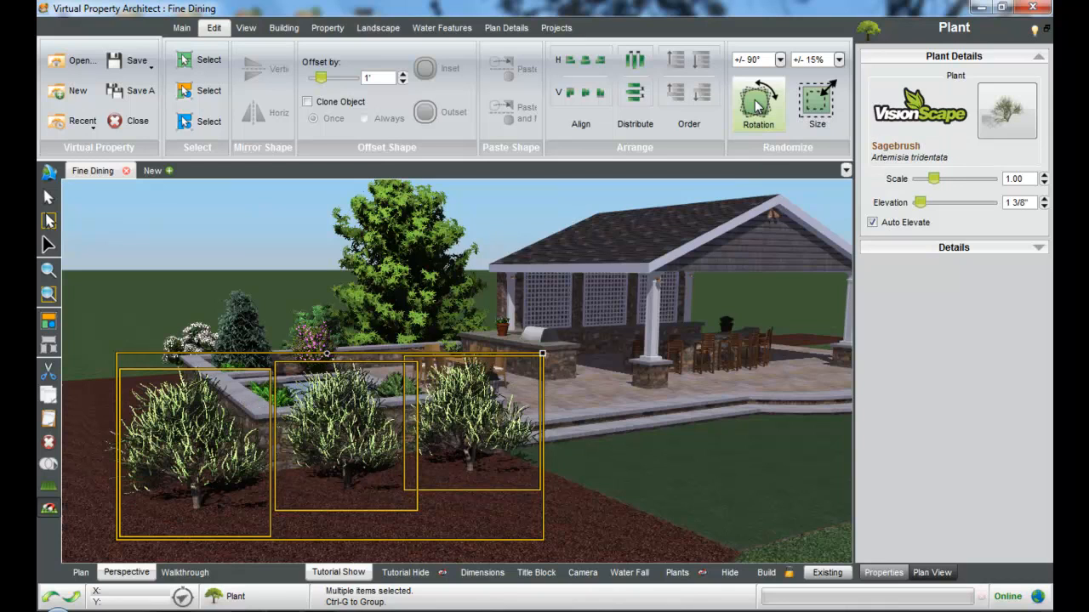
click(757, 103)
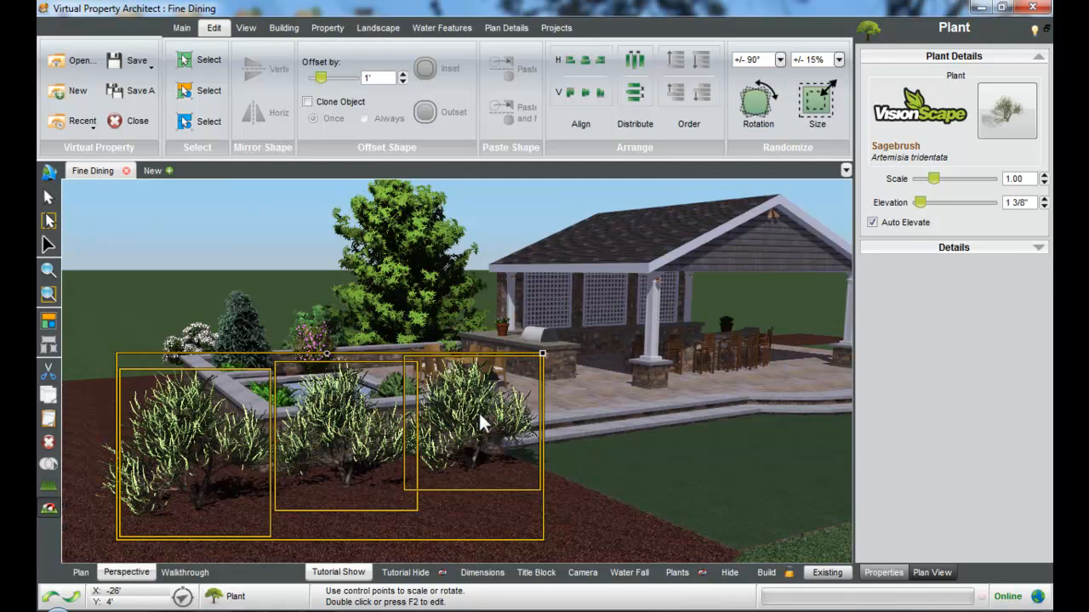
Reselect all the matching Sagebrush shrubs and randomize their size within +/- 15%.
click(500, 428)
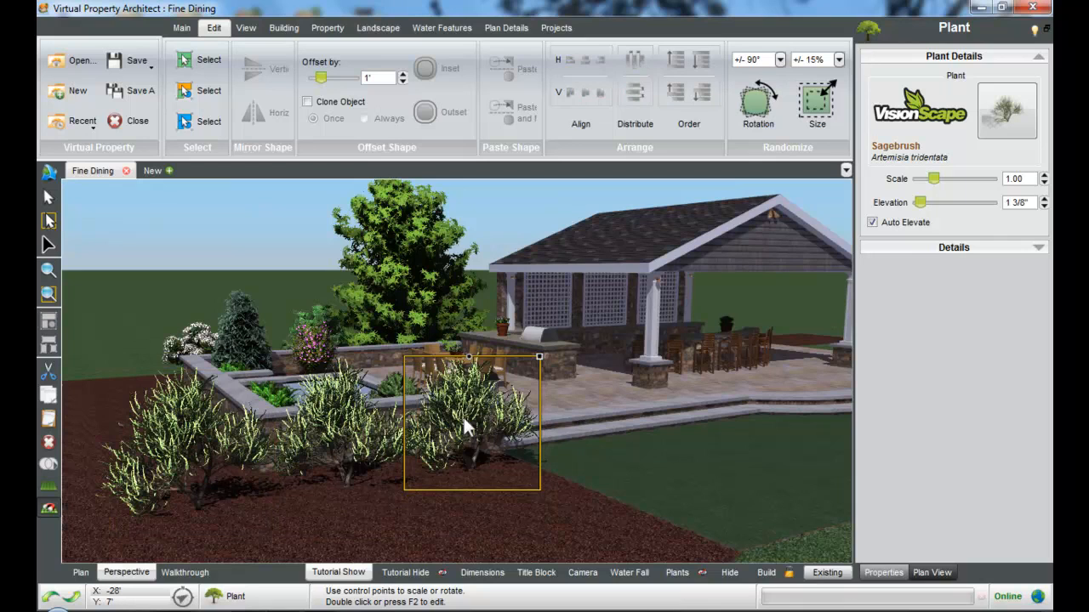
right_click(463, 415)
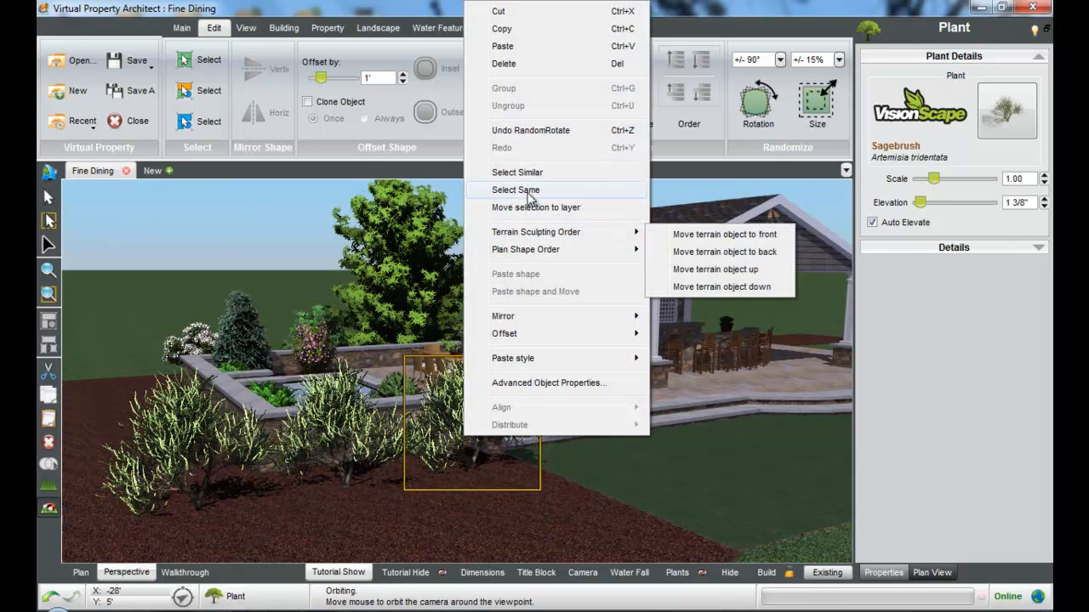
click(528, 189)
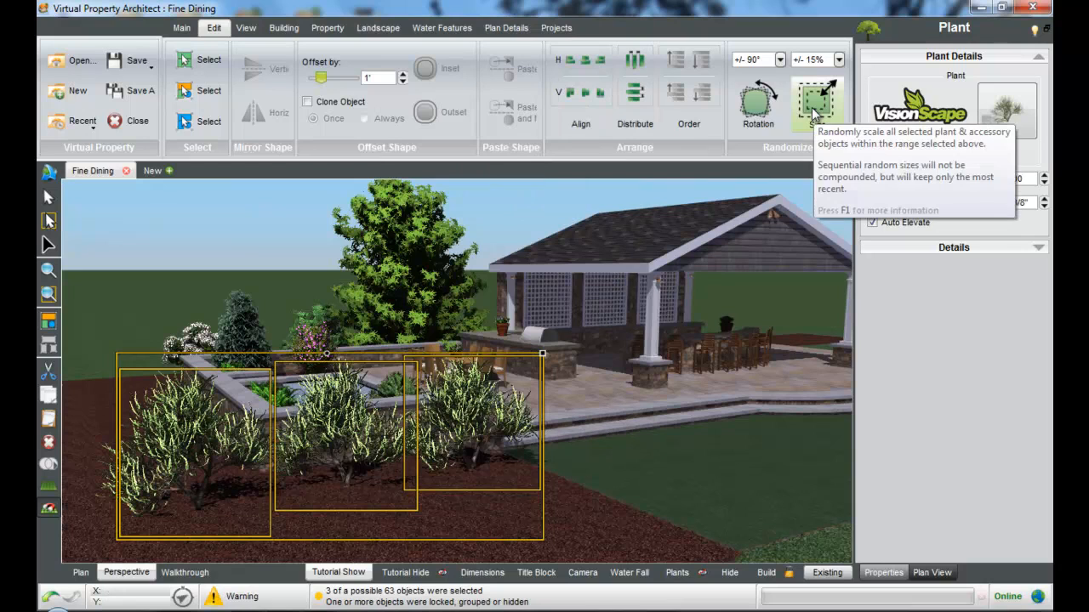
click(839, 59)
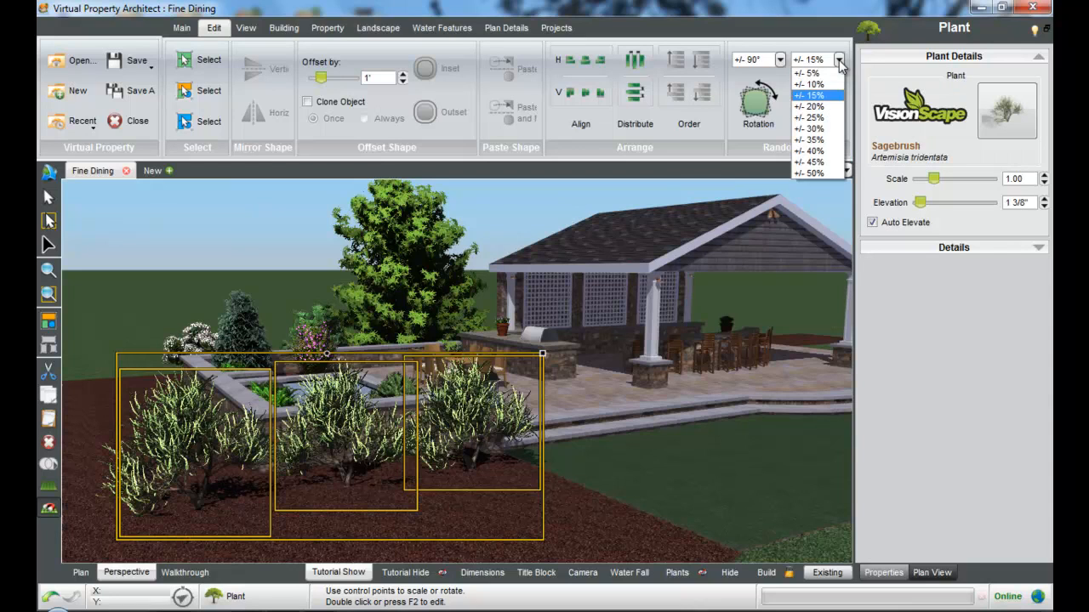
click(839, 59)
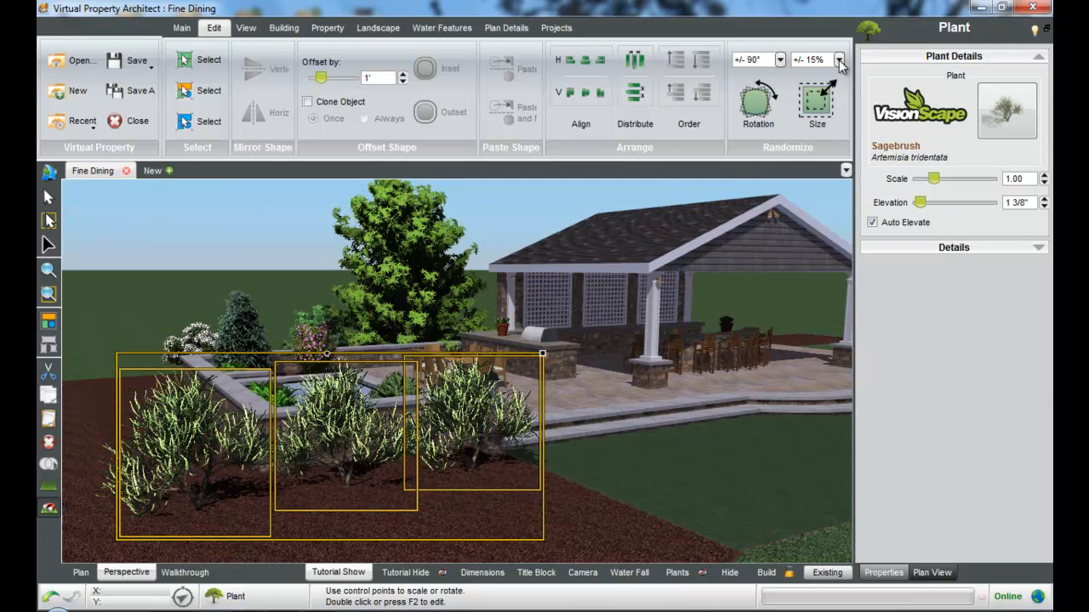
click(822, 109)
click(822, 109)
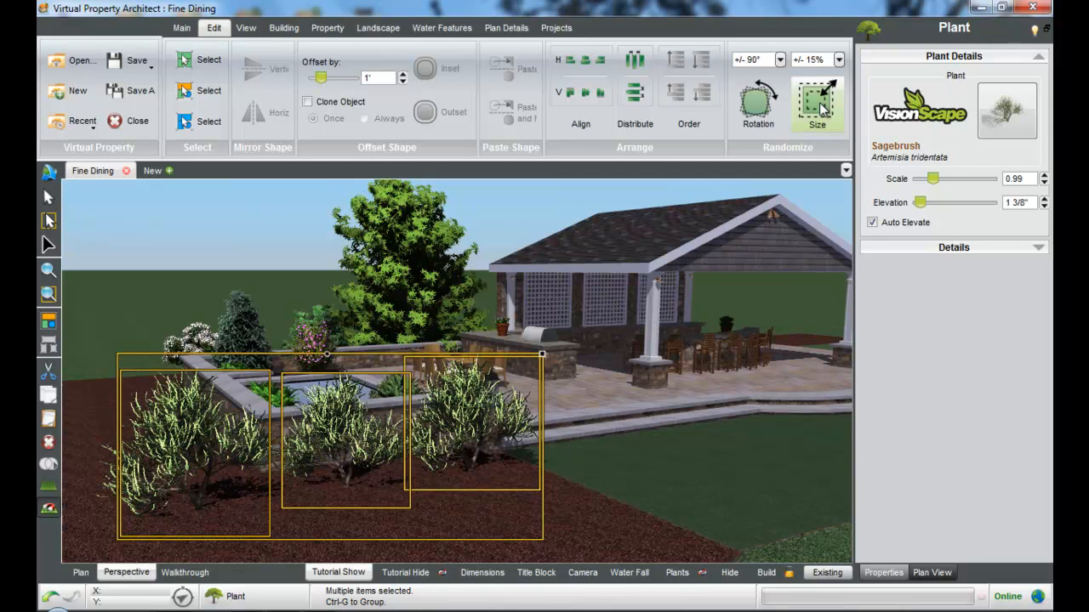
click(822, 109)
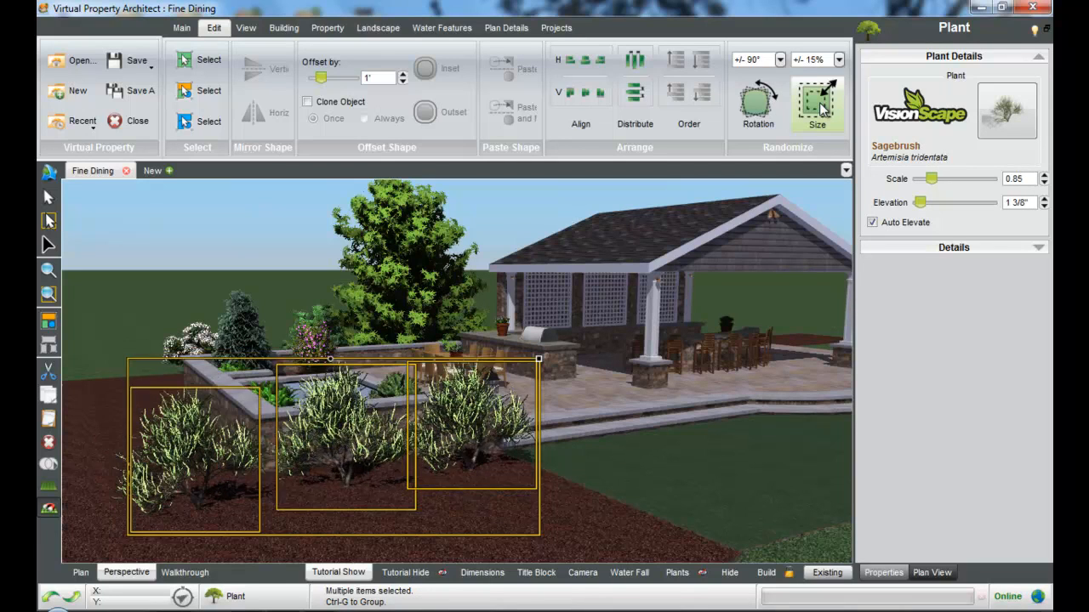
click(822, 108)
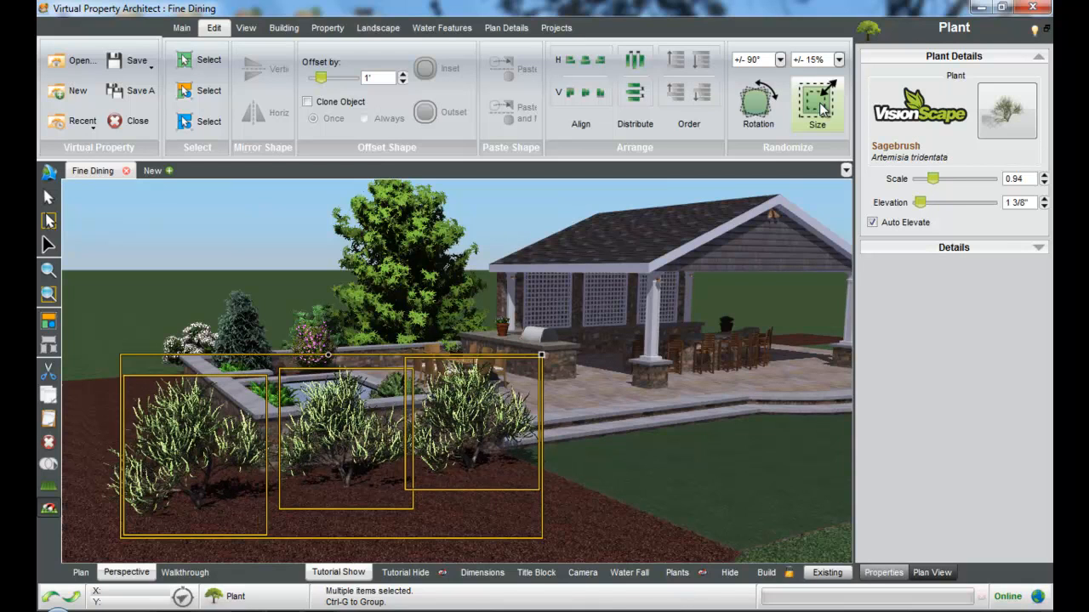
click(822, 109)
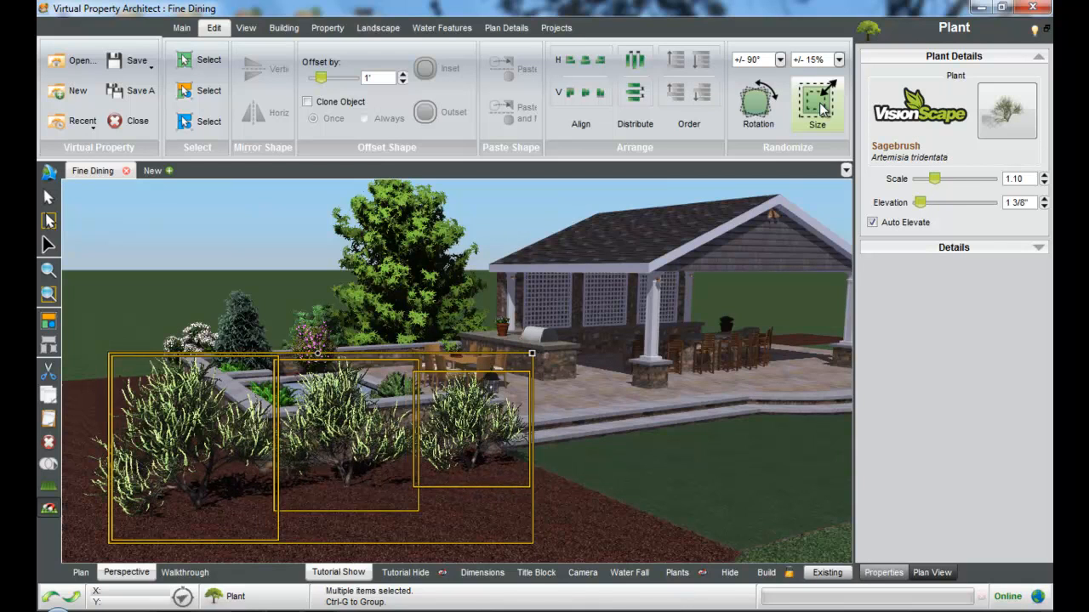
click(822, 109)
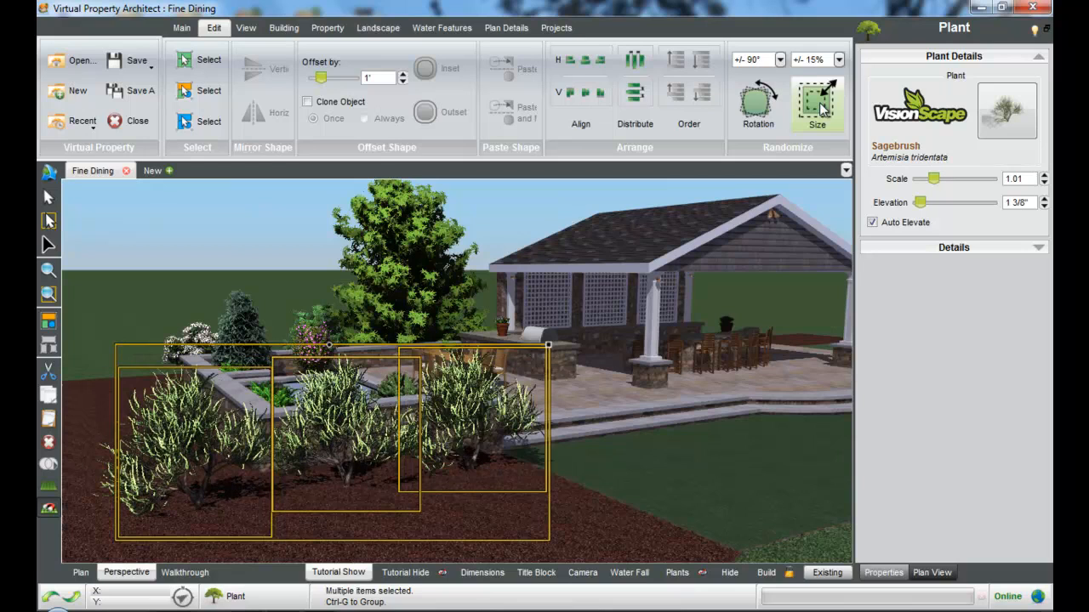
click(653, 452)
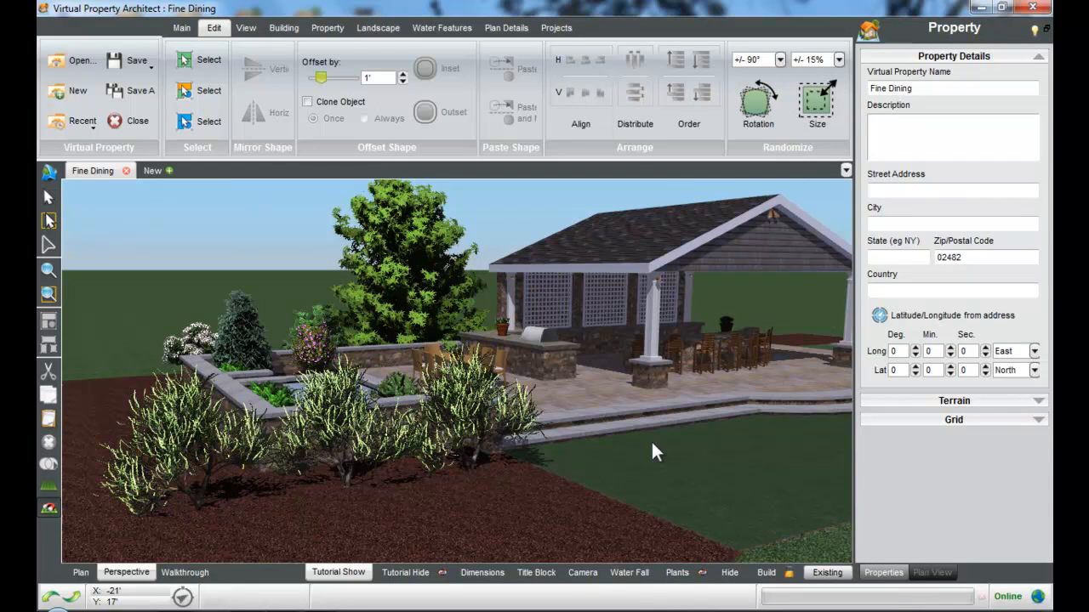
Look over the above-ground pool and hot tub products in the water features catalogue without adding any.
drag(652, 446, 608, 423)
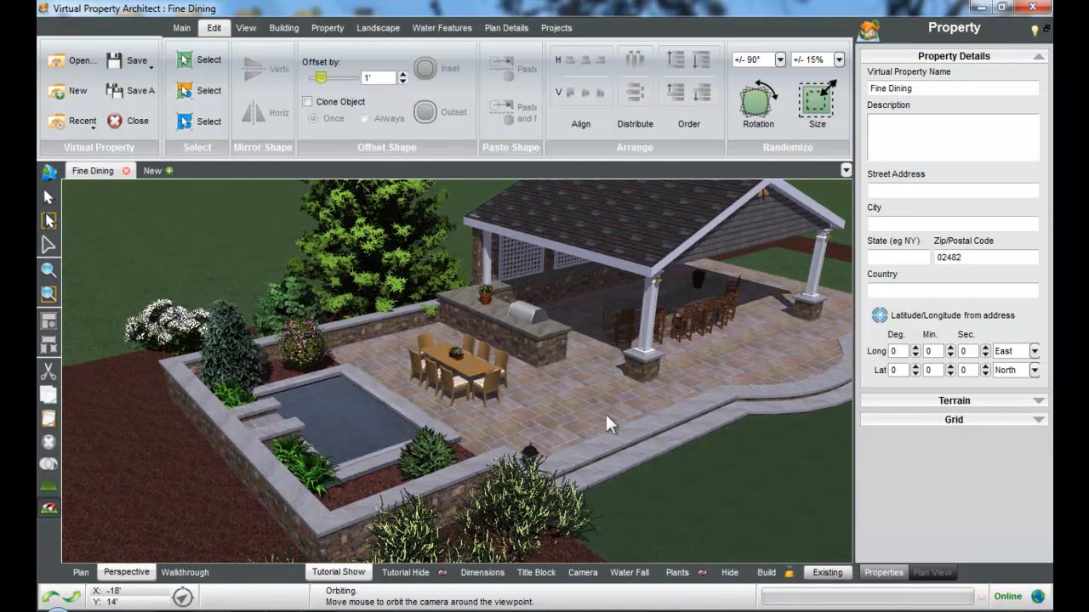
click(436, 30)
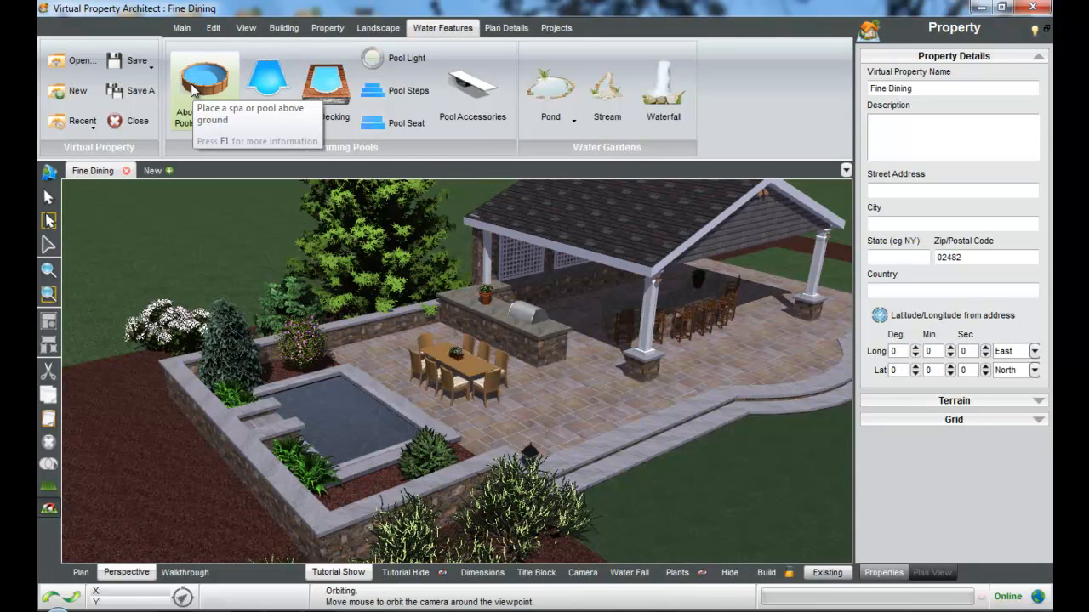
click(192, 86)
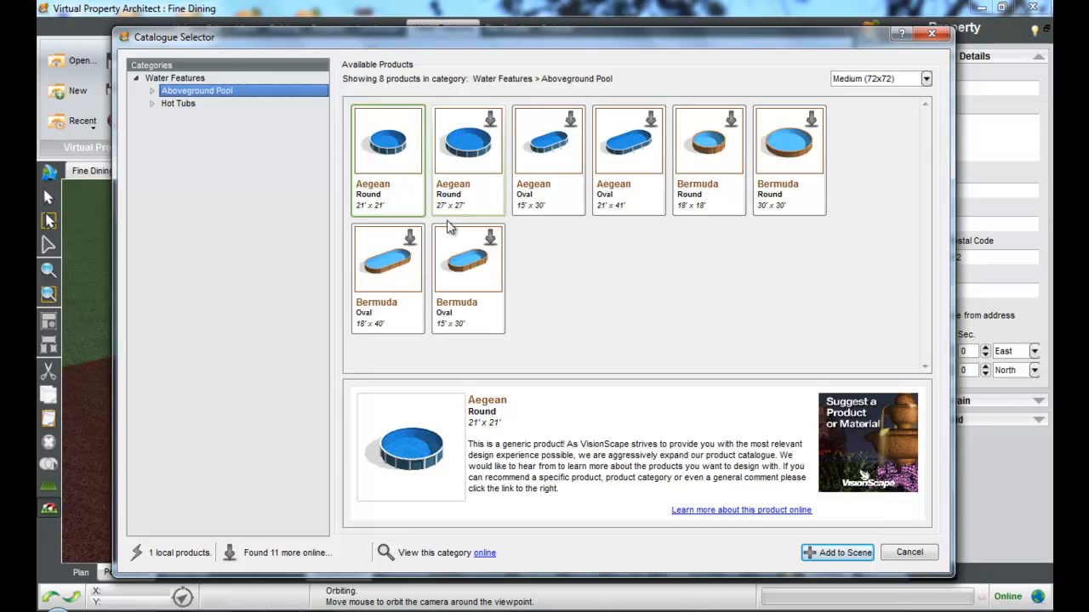
click(233, 105)
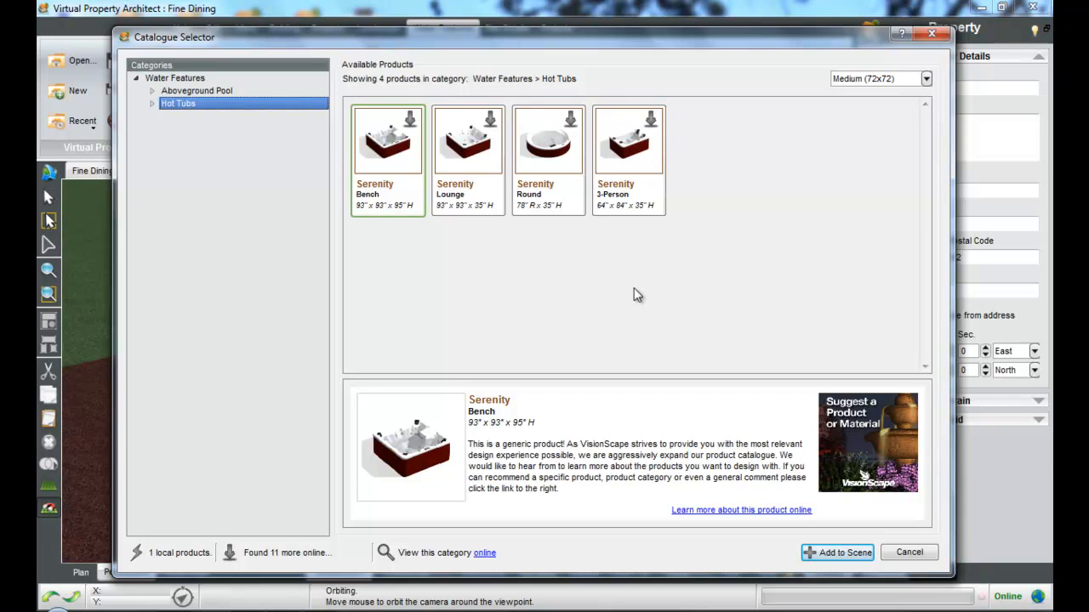
click(904, 554)
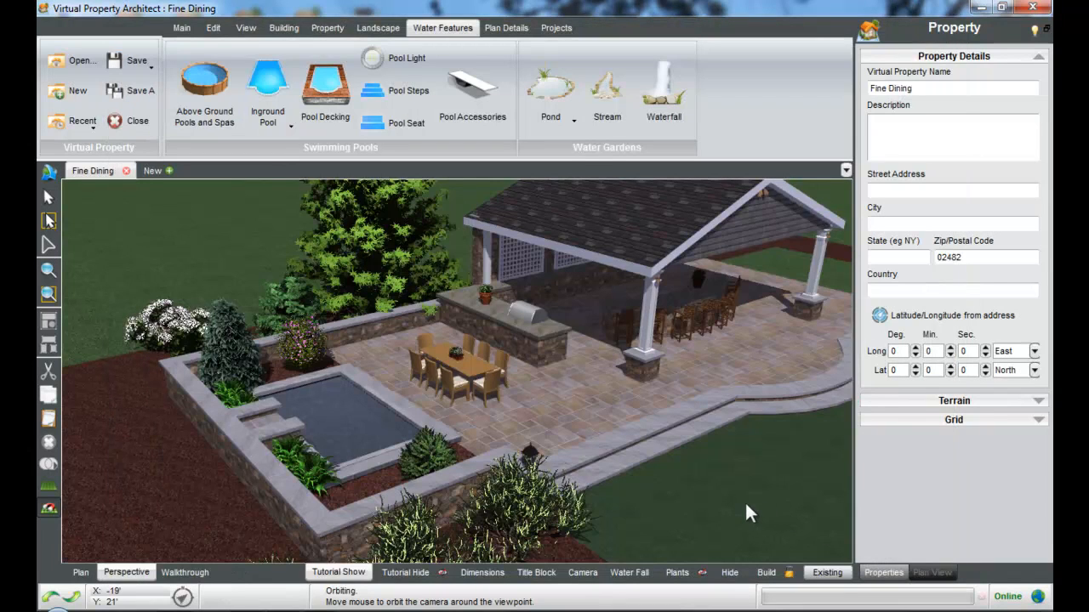